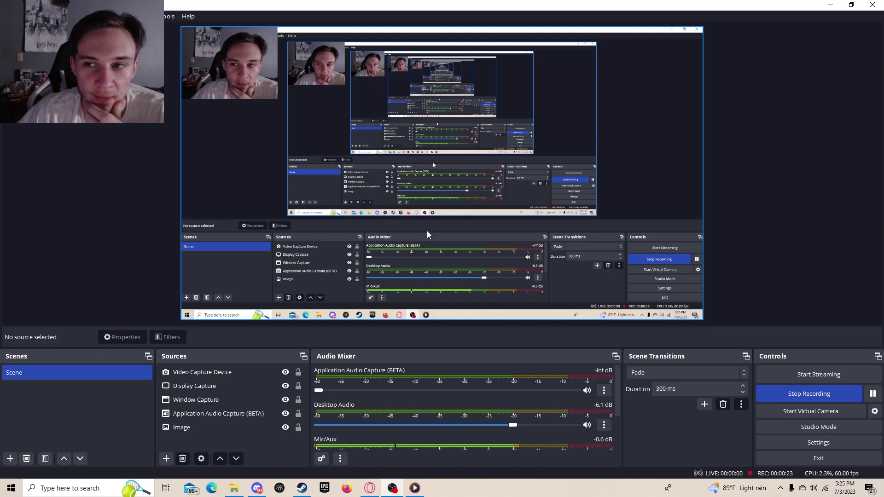
# - Minimize the recorder and move the Media Player window to the screen centre while need_you plays
pyautogui.click(830, 5)
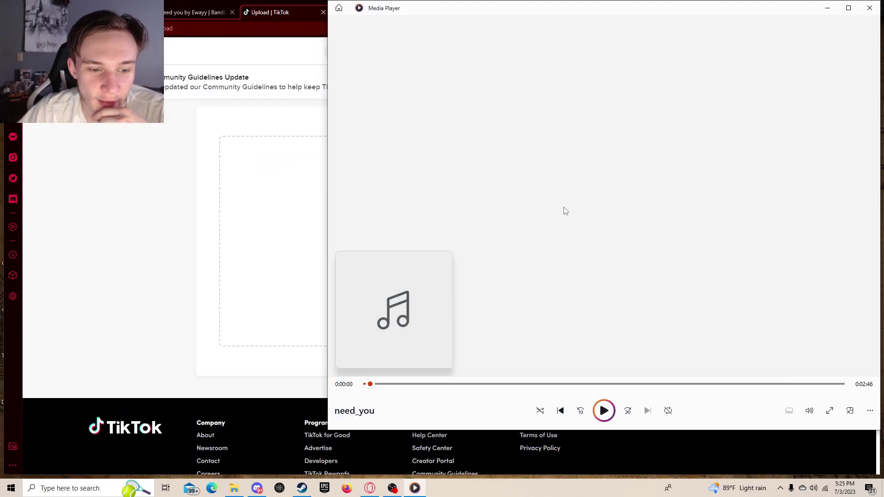
pyautogui.moveTo(559, 22); pyautogui.dragTo(394, 22)
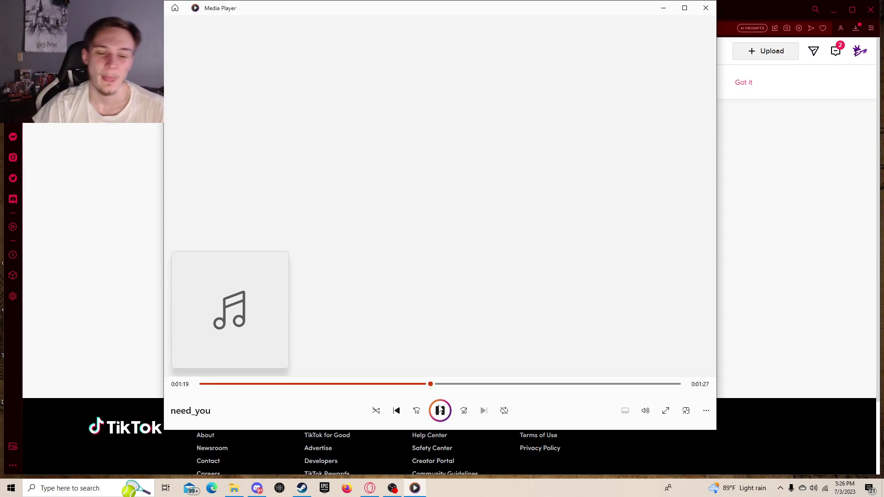
# - Pause need_you at 1:20 and bring the OBS Studio window back up
pyautogui.click(440, 411)
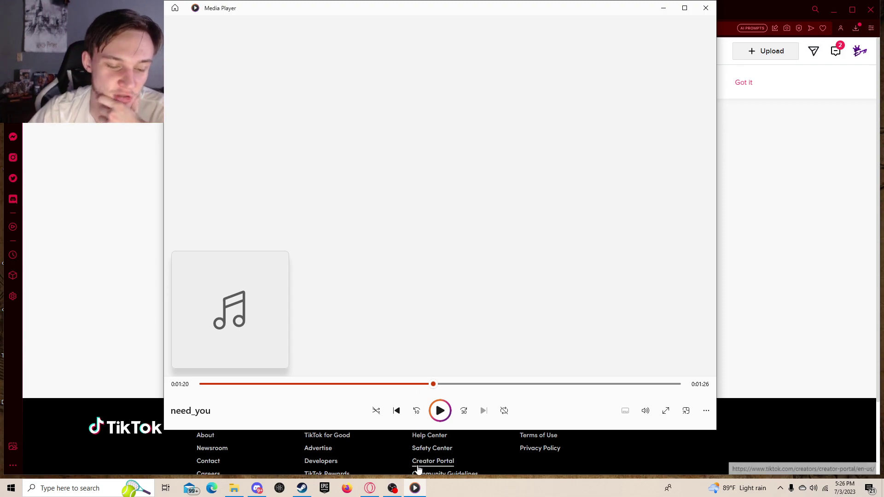
pyautogui.click(393, 489)
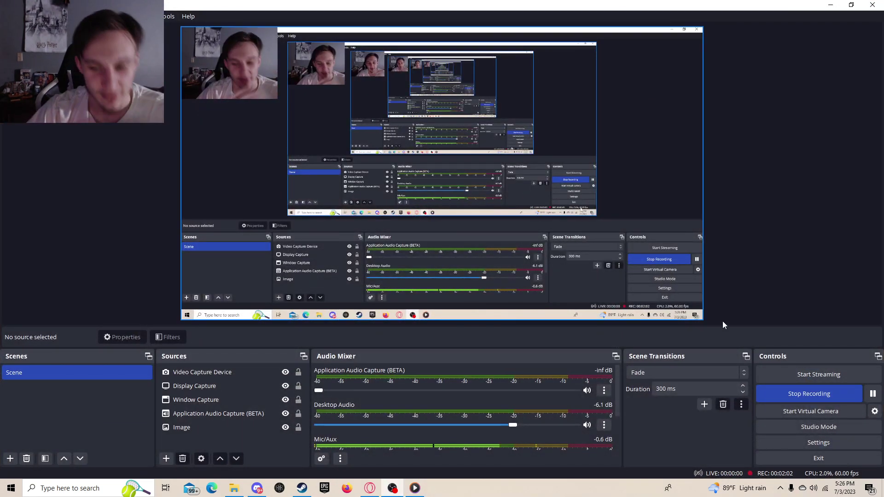